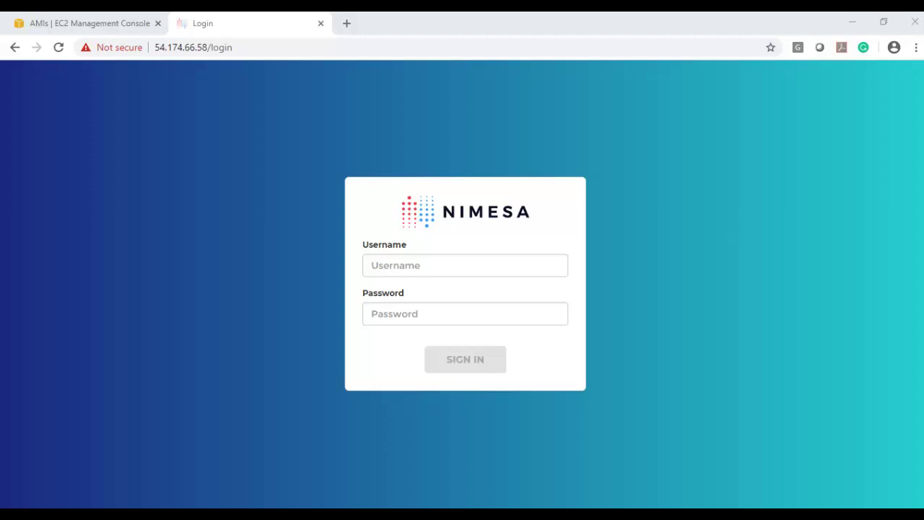
Sign in to Nimesa with the admin username and the account password
click(480, 266)
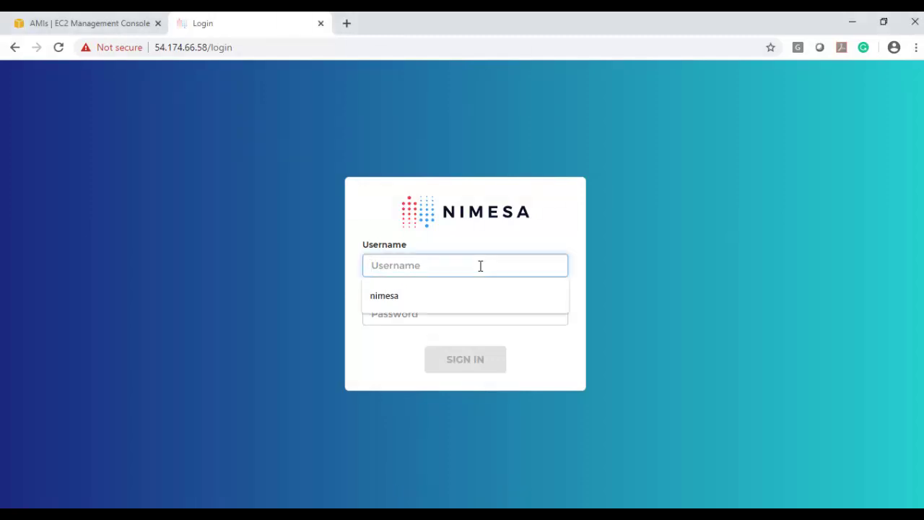
text(admin)
key(Tab)
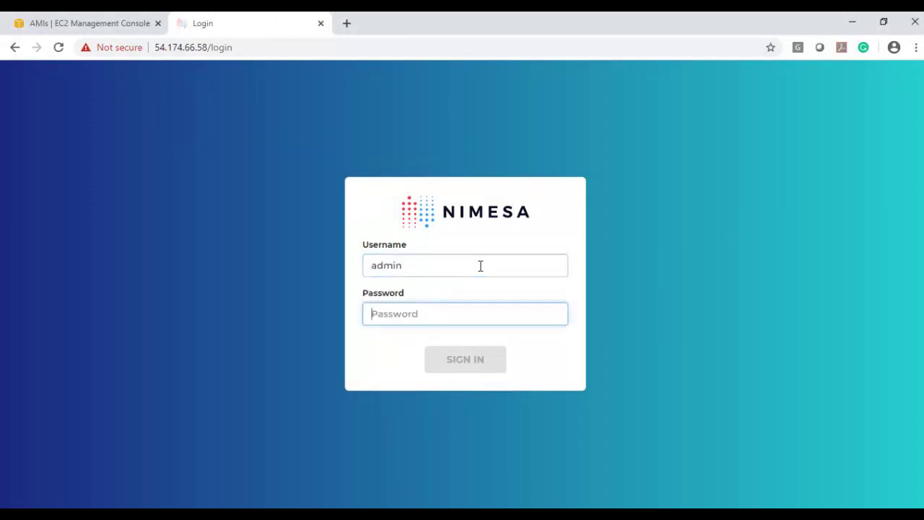
text(nimesa)
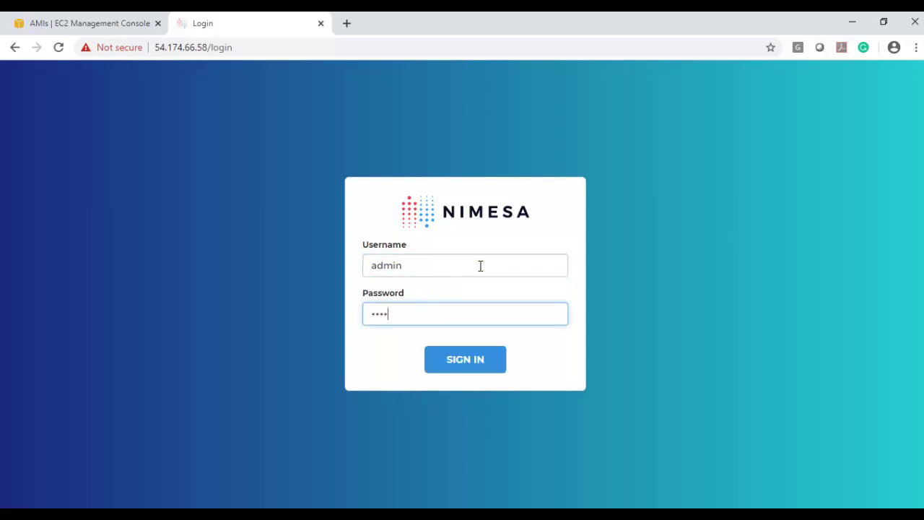
text(1234)
key(Return)
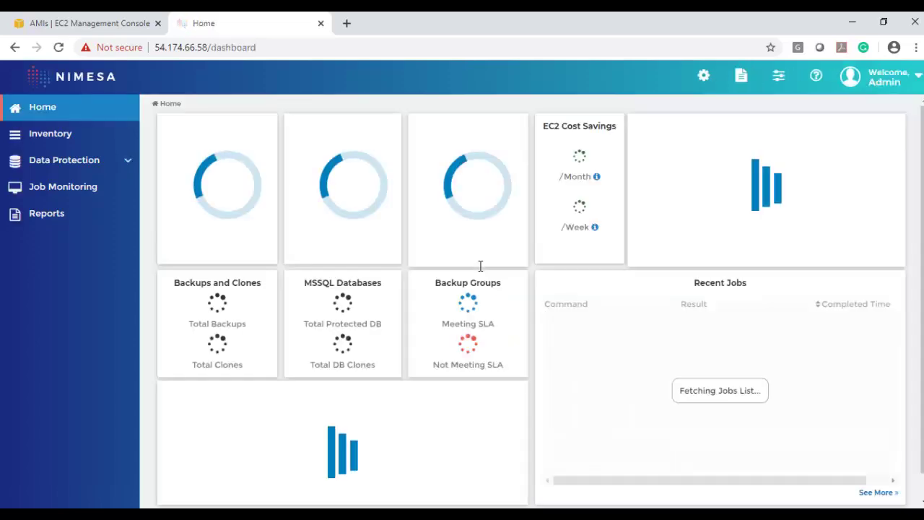
Browse the databases in the SQLDemoProd Feb 07 2020 11:10 backup from Data Protection
click(73, 163)
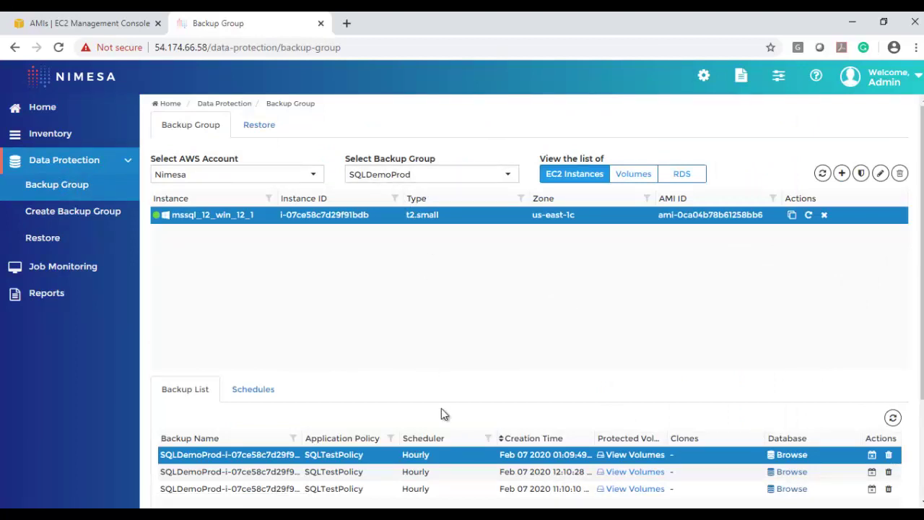
click(791, 489)
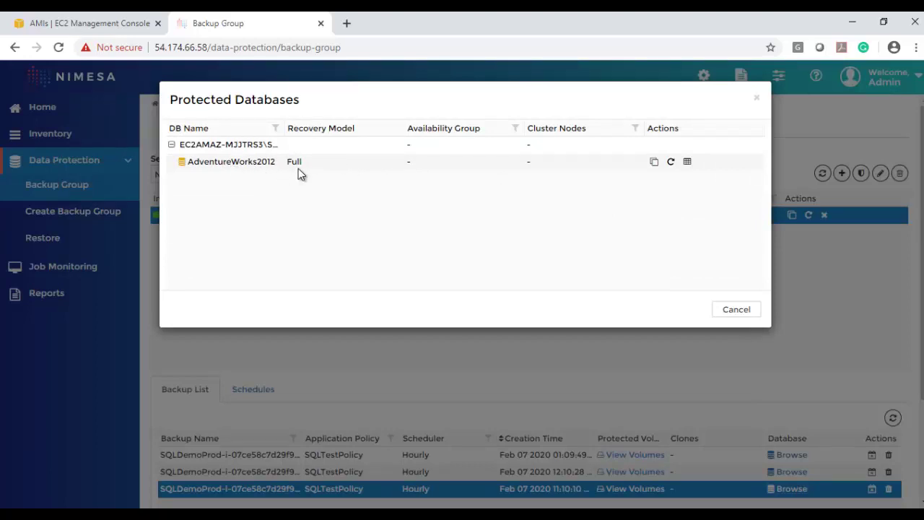
Restore AdventureWorks2012 with Delete Original DB on, recovery state off, and Apply Log enabled
click(671, 162)
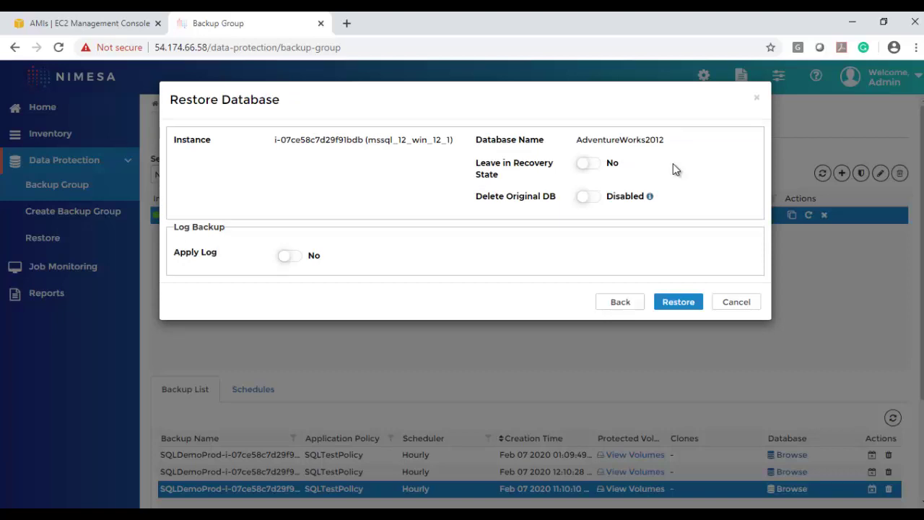
click(597, 209)
click(597, 172)
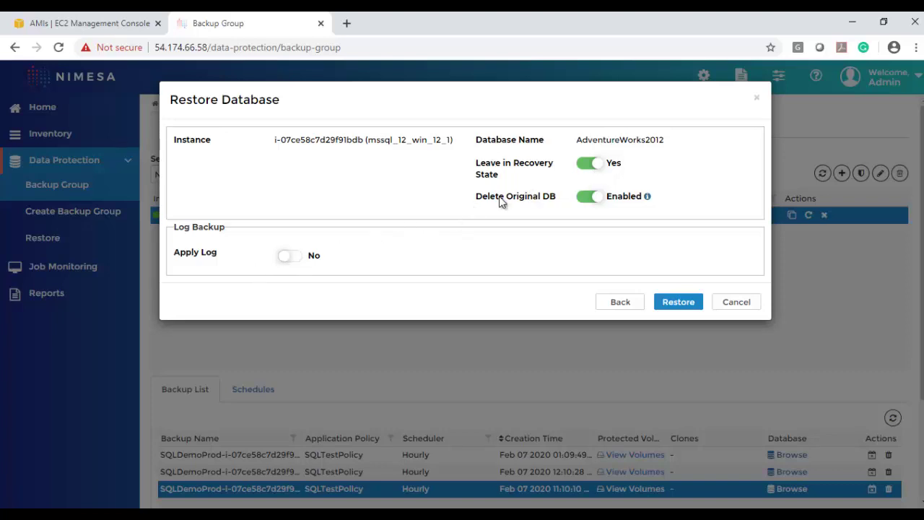
click(589, 165)
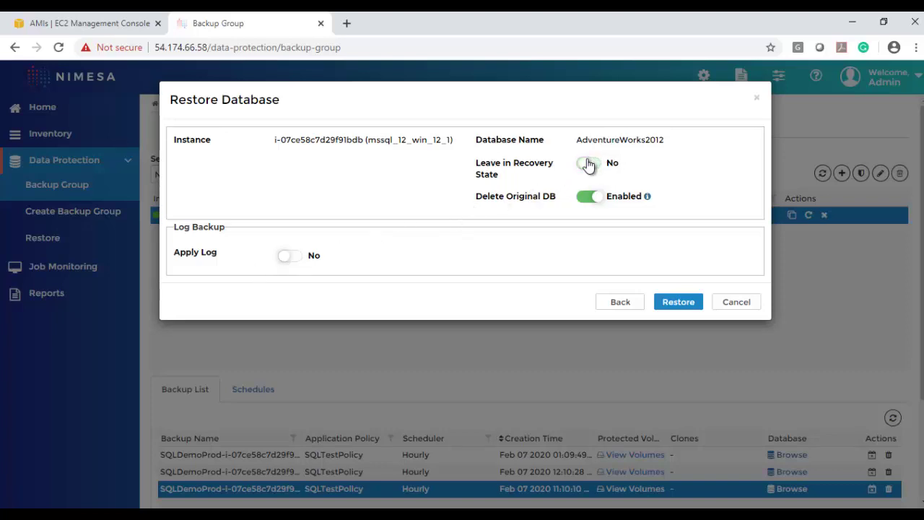
click(300, 259)
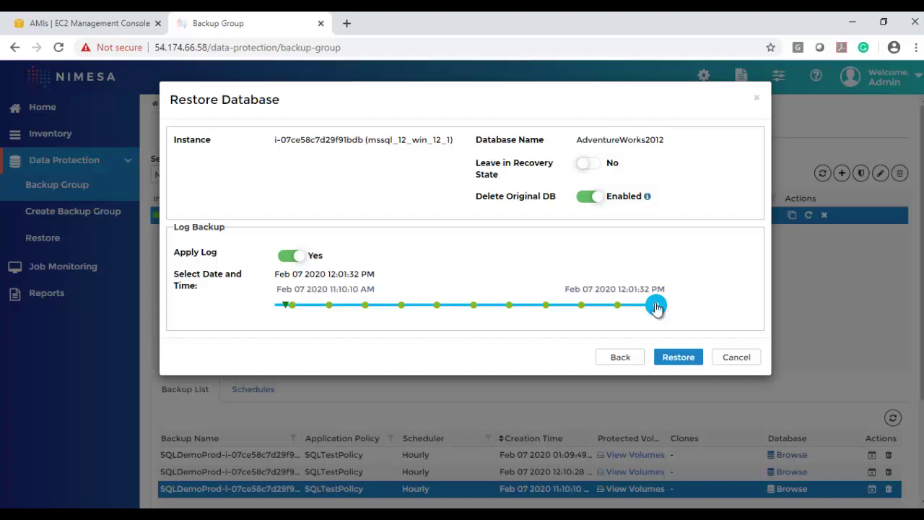
Move the restore point-in-time slider to Feb 07 2020 11:49:02 AM
drag(656, 307, 600, 308)
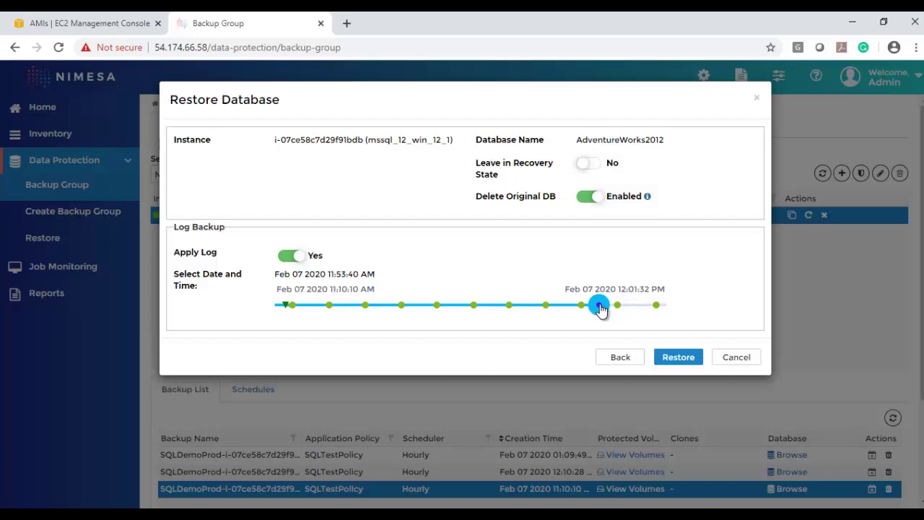
drag(599, 306, 566, 306)
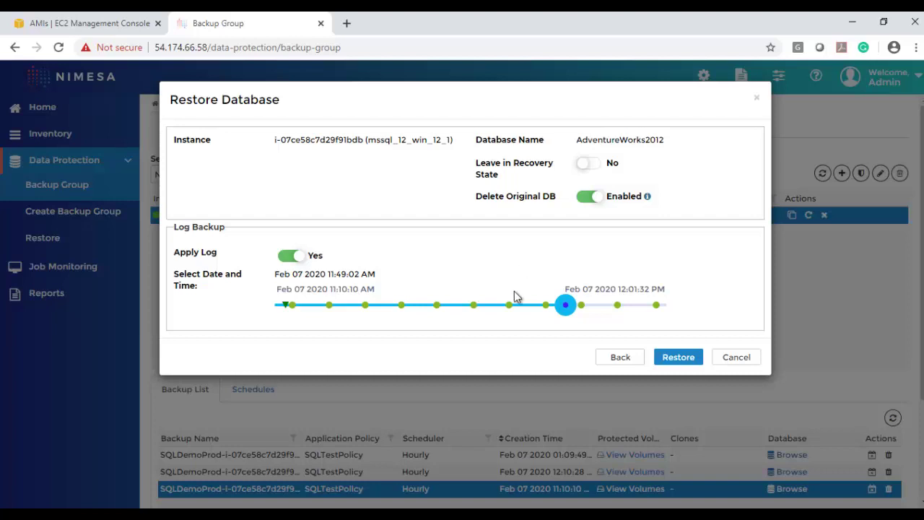
mouse_move(518, 513)
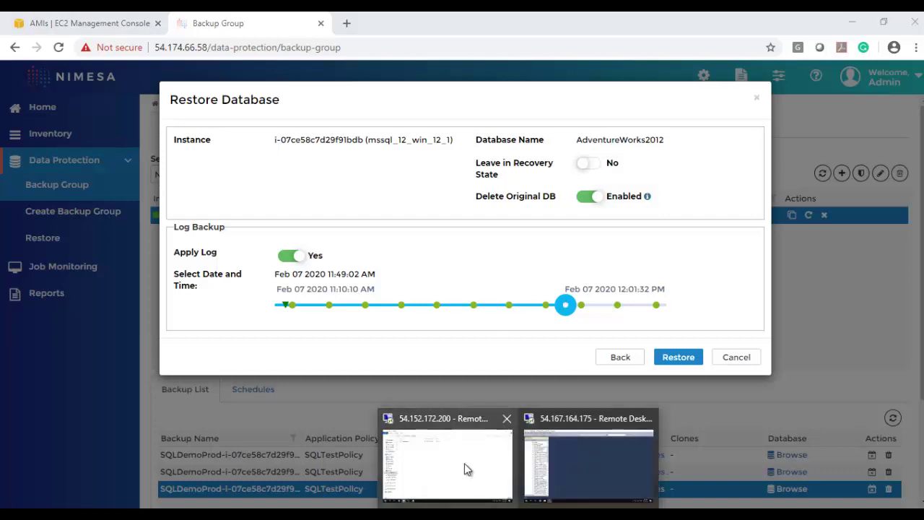
In the remote session's Management Studio, delete AdventureWorks2012 with existing connections closed
click(457, 445)
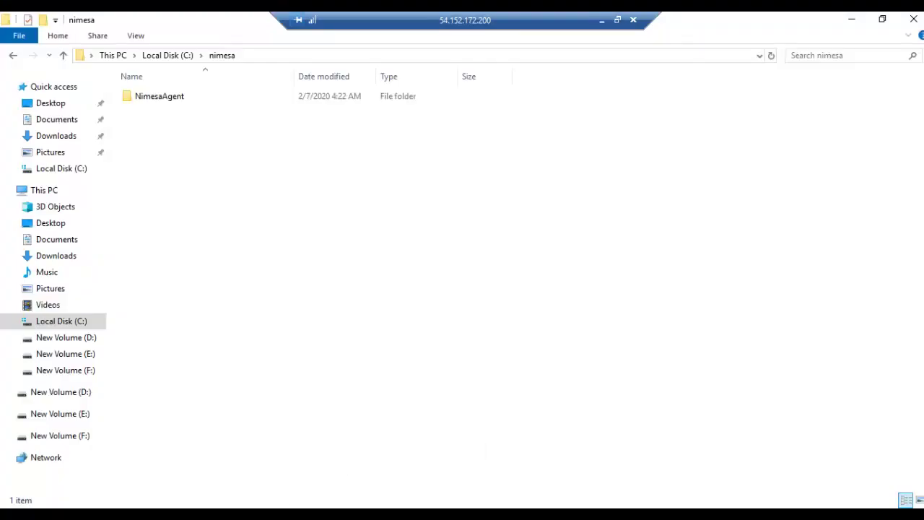
key(alt+Tab)
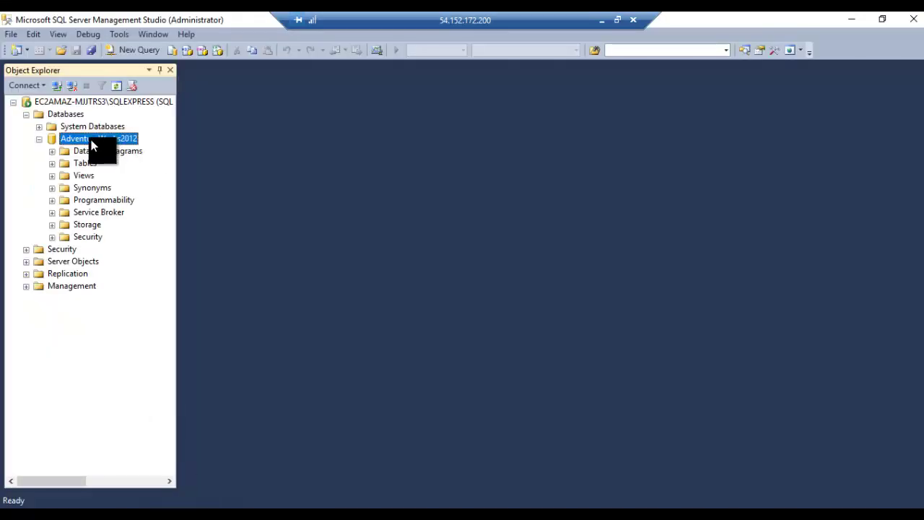
right_click(91, 140)
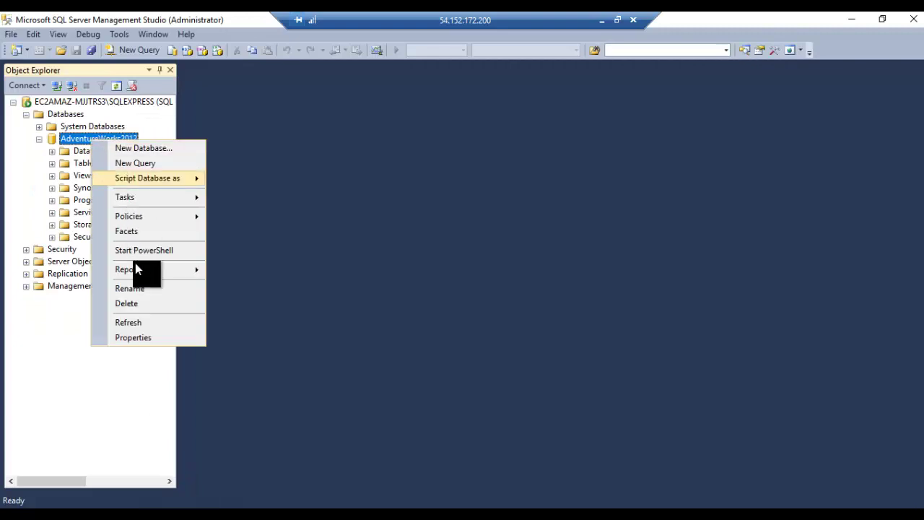
click(128, 306)
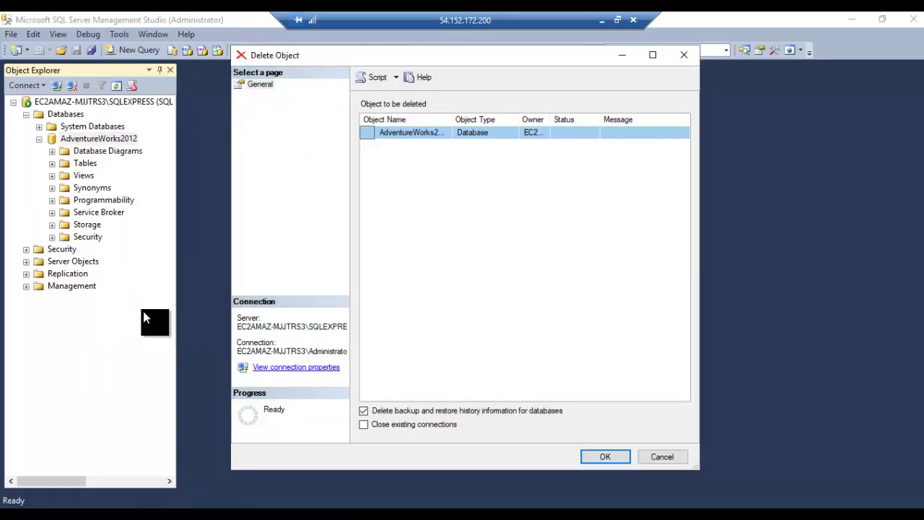
click(363, 424)
click(606, 457)
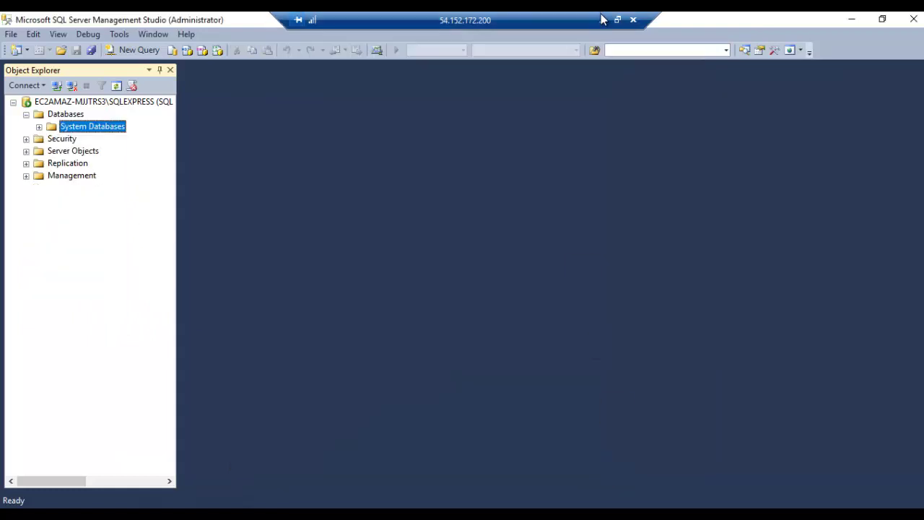
click(602, 20)
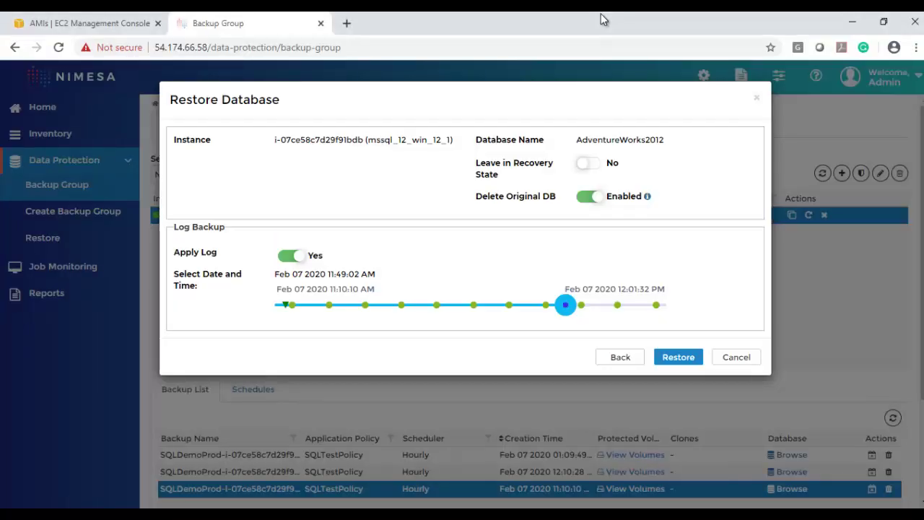
Submit the restore and check the RECOVERSQL job reports 'Database Recovered successfully'
click(686, 367)
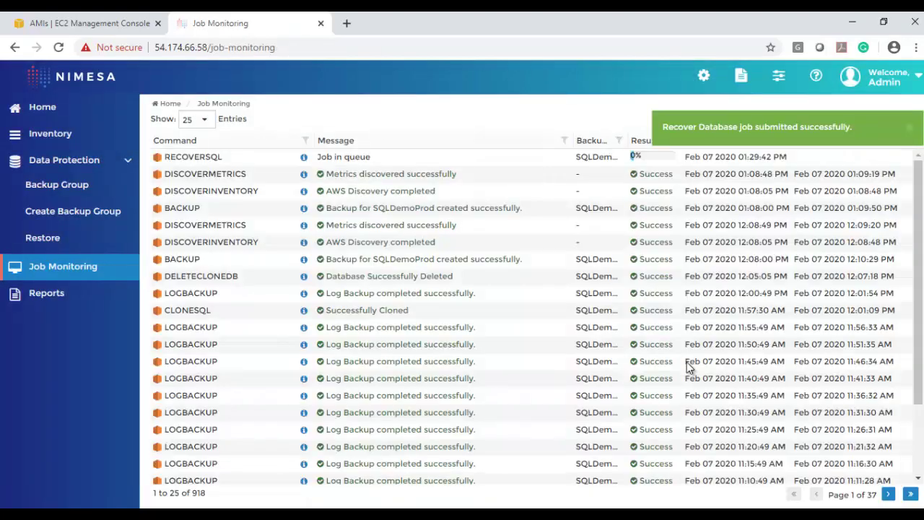
click(304, 158)
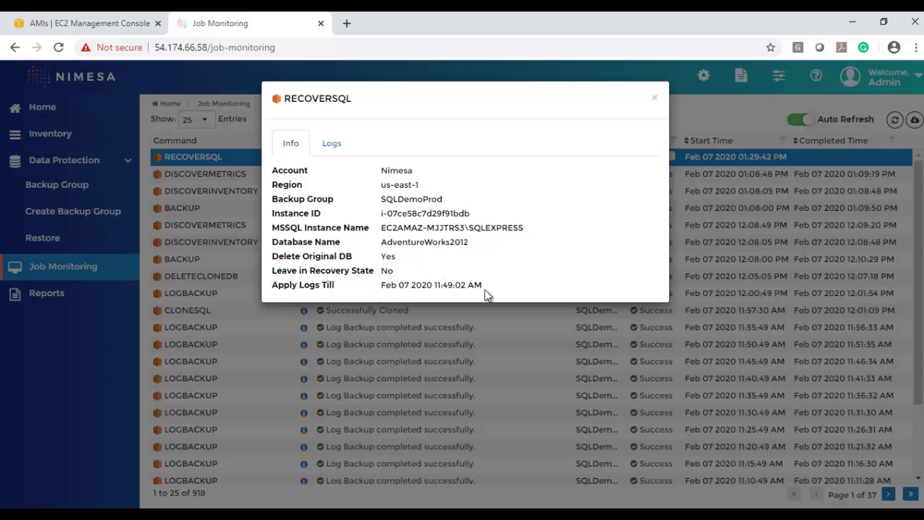
key(Escape)
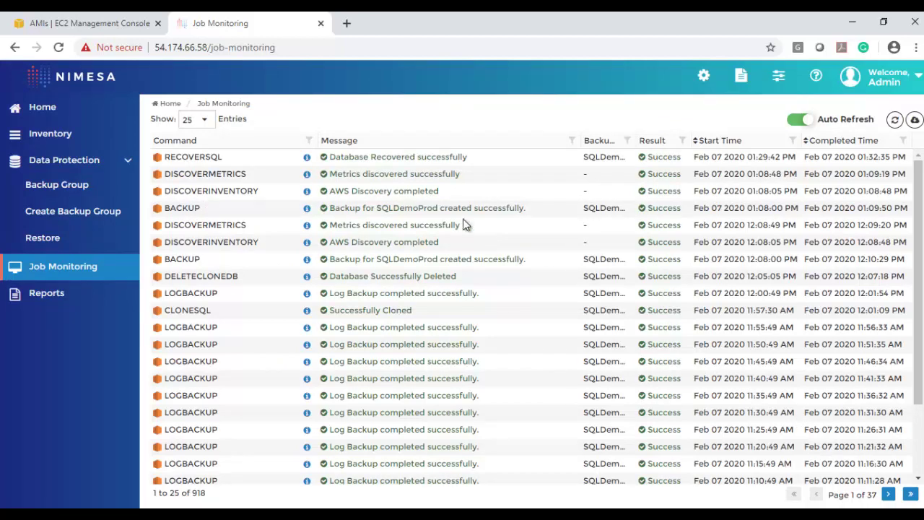
click(307, 158)
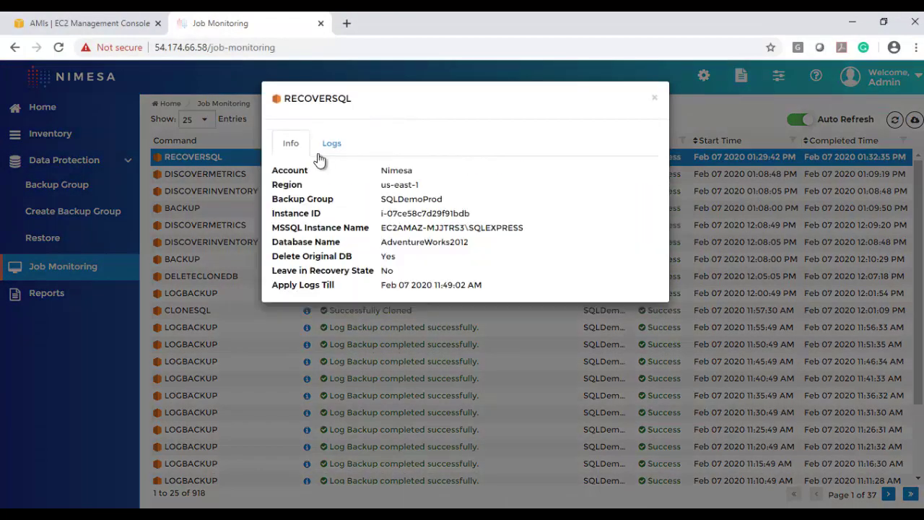
click(331, 143)
drag(654, 203, 662, 364)
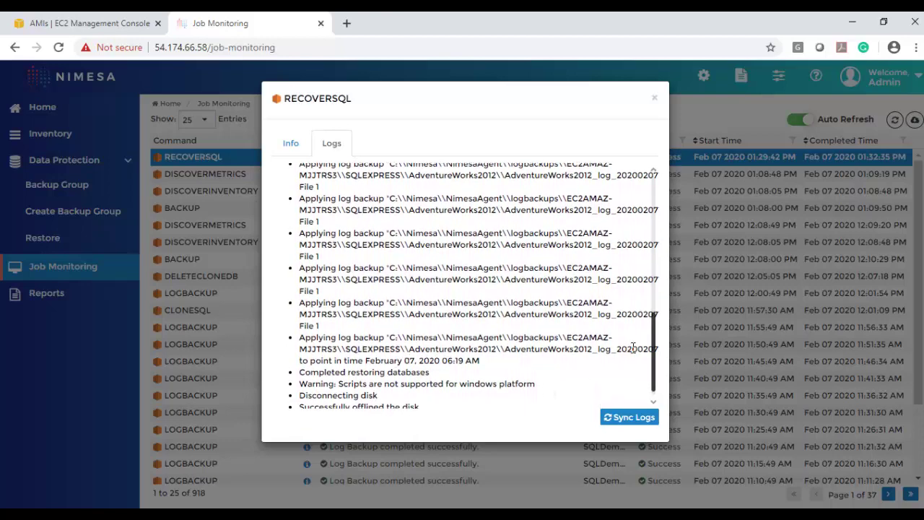
drag(654, 354, 653, 391)
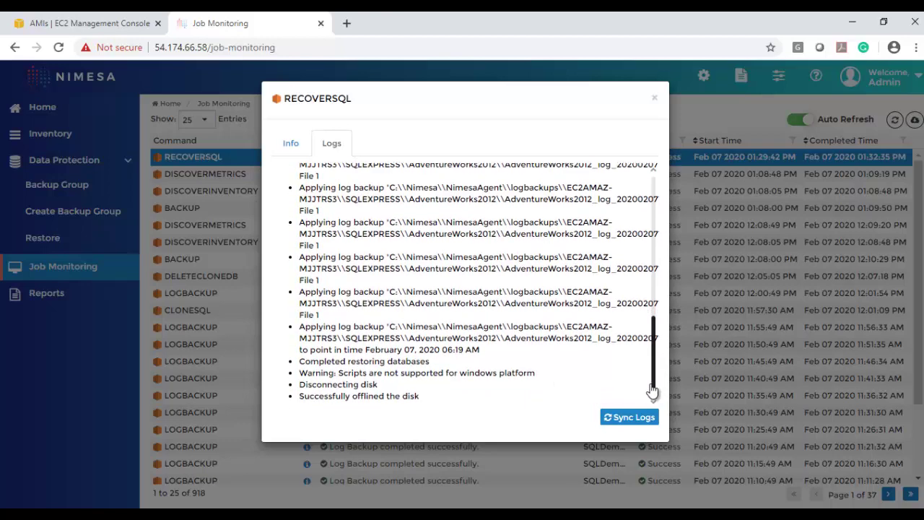
click(654, 97)
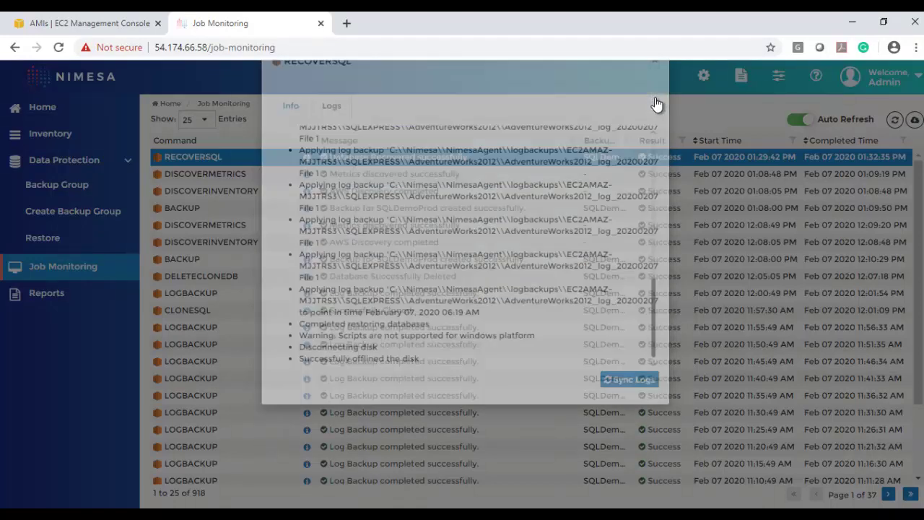
click(522, 512)
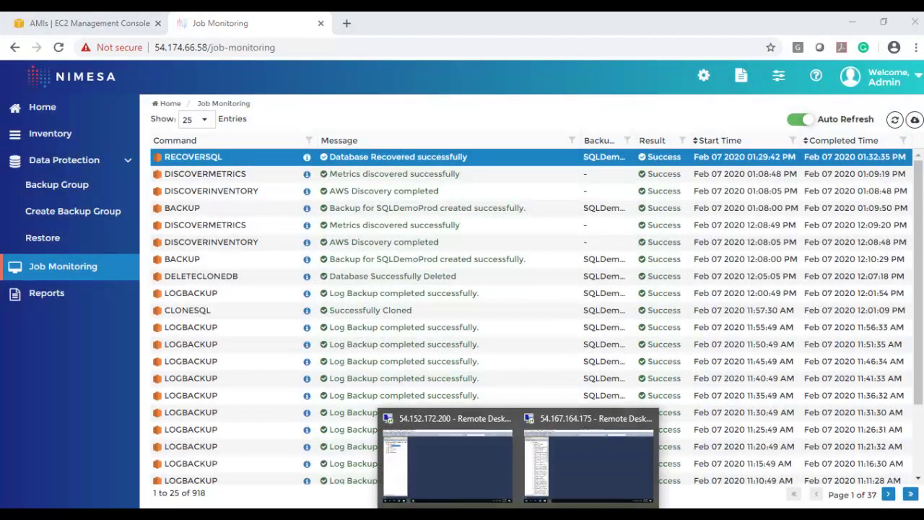
Refresh Databases and expand AdventureWorks2012's Tables to confirm the restored database
click(479, 428)
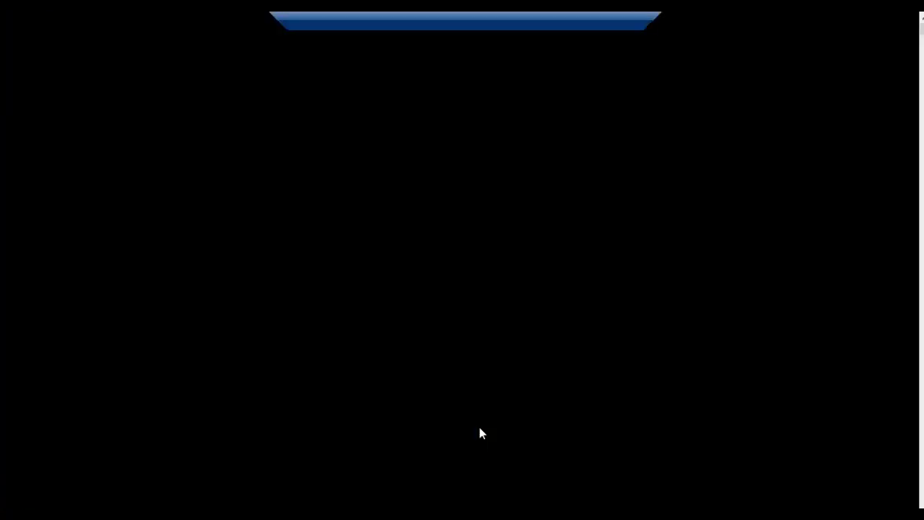
click(59, 114)
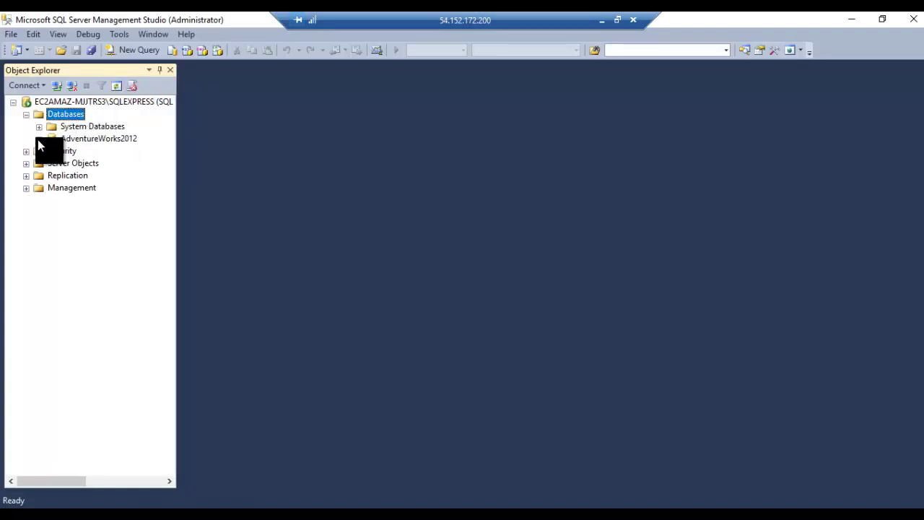
click(39, 139)
click(51, 164)
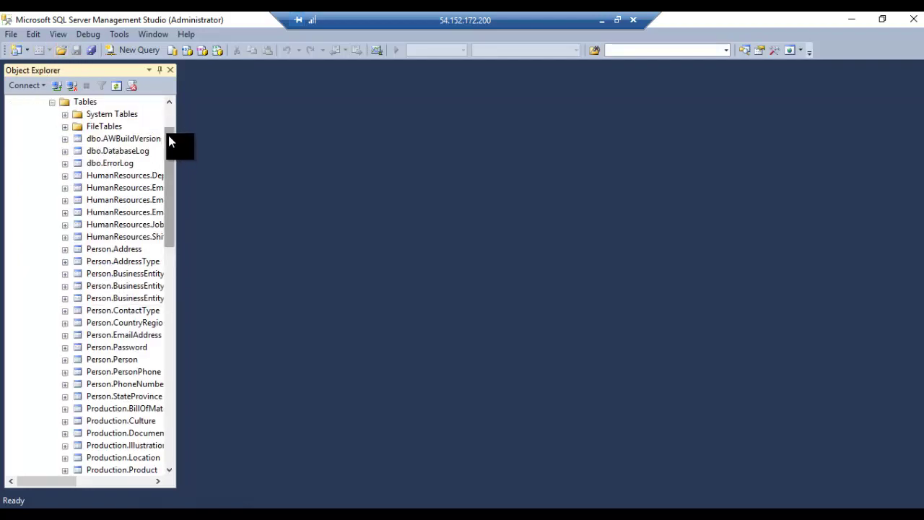
drag(169, 135, 136, 99)
click(39, 139)
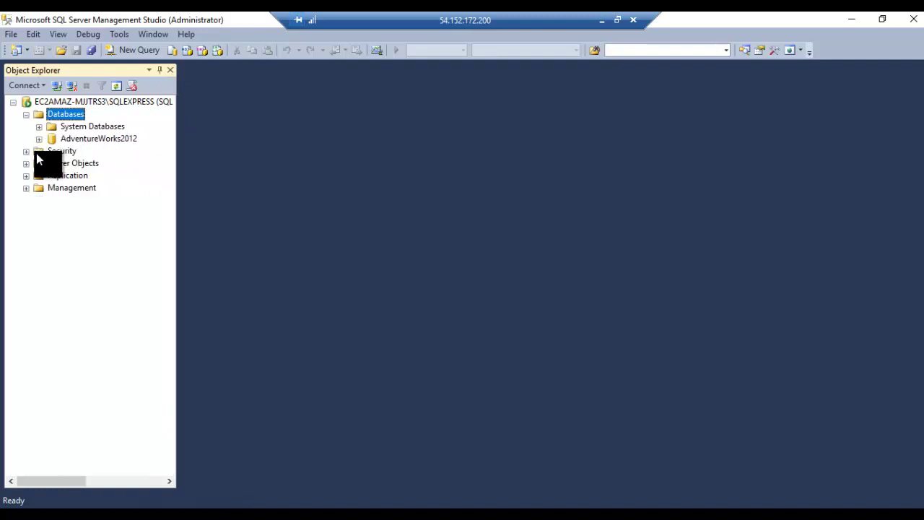
Expand Management > SQL Server Logs and select the Current log
click(26, 188)
click(39, 225)
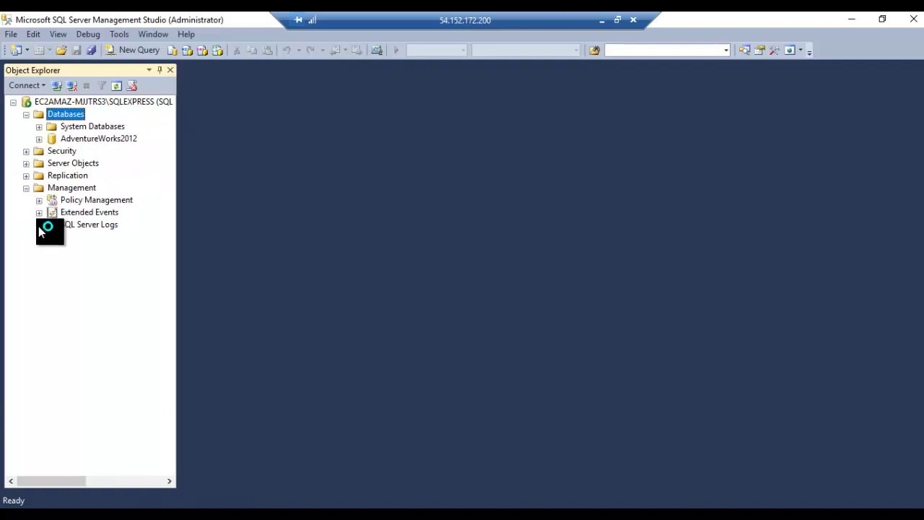
click(87, 236)
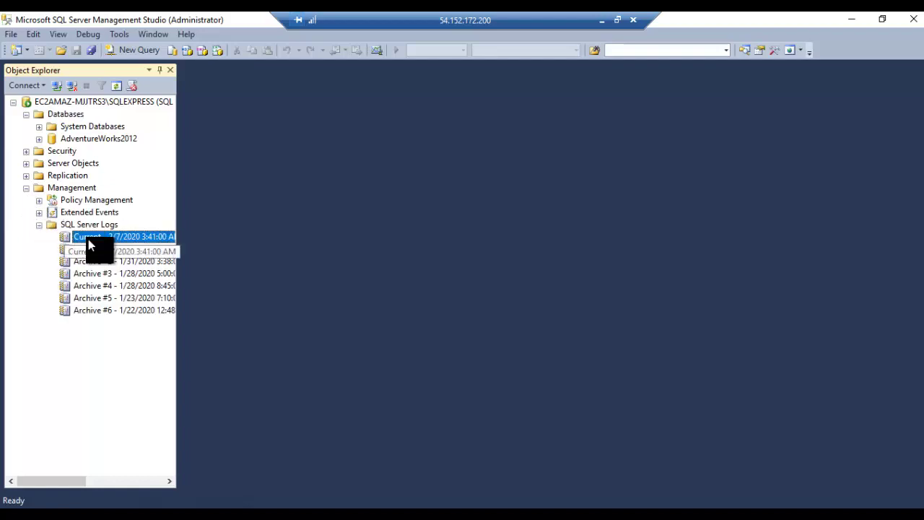
Open the Current log in a maximized Log File Viewer and scroll through the restore entries
double_click(88, 239)
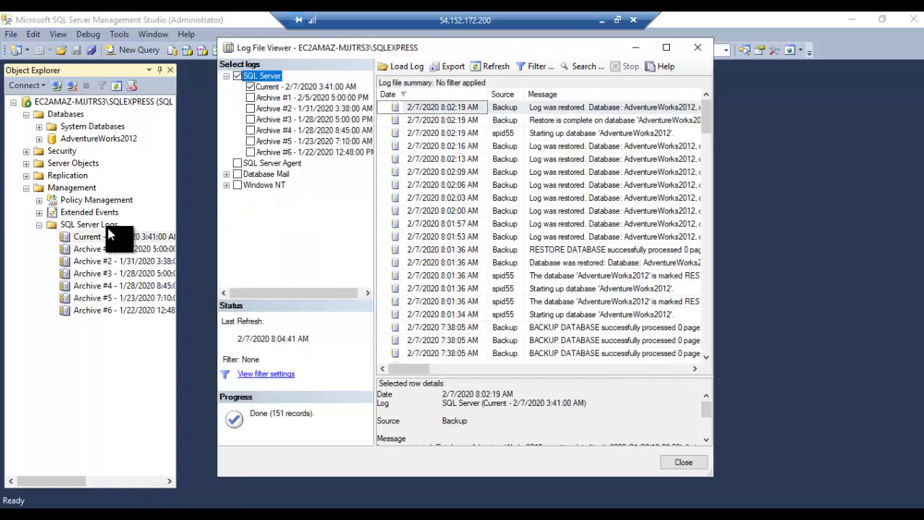
click(667, 47)
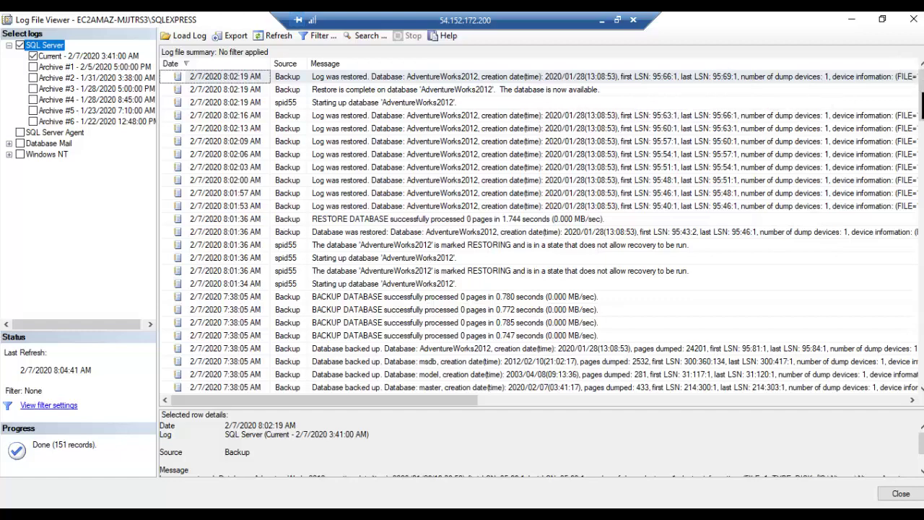
scroll(916, 108, down, 2)
scroll(541, 231, down, 7)
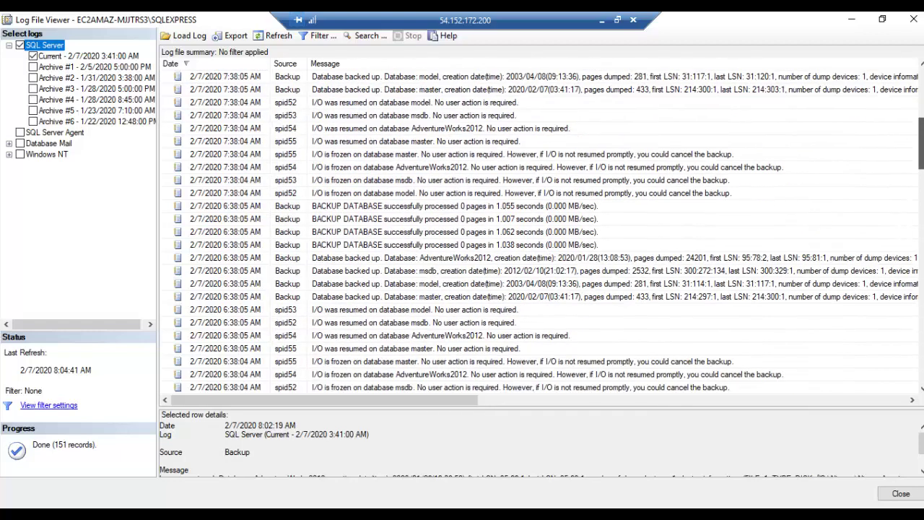